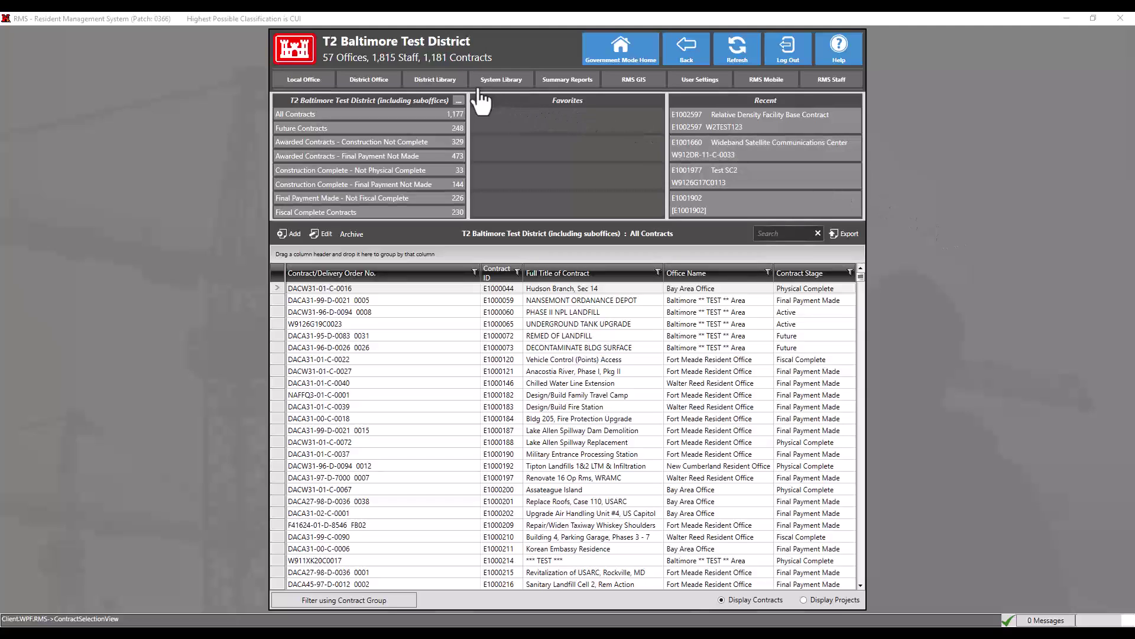
- Open the District Library's QA/QC report types, filter by 'test', then clear the filter
{"action": "left_click", "coordinate": [434, 80]}
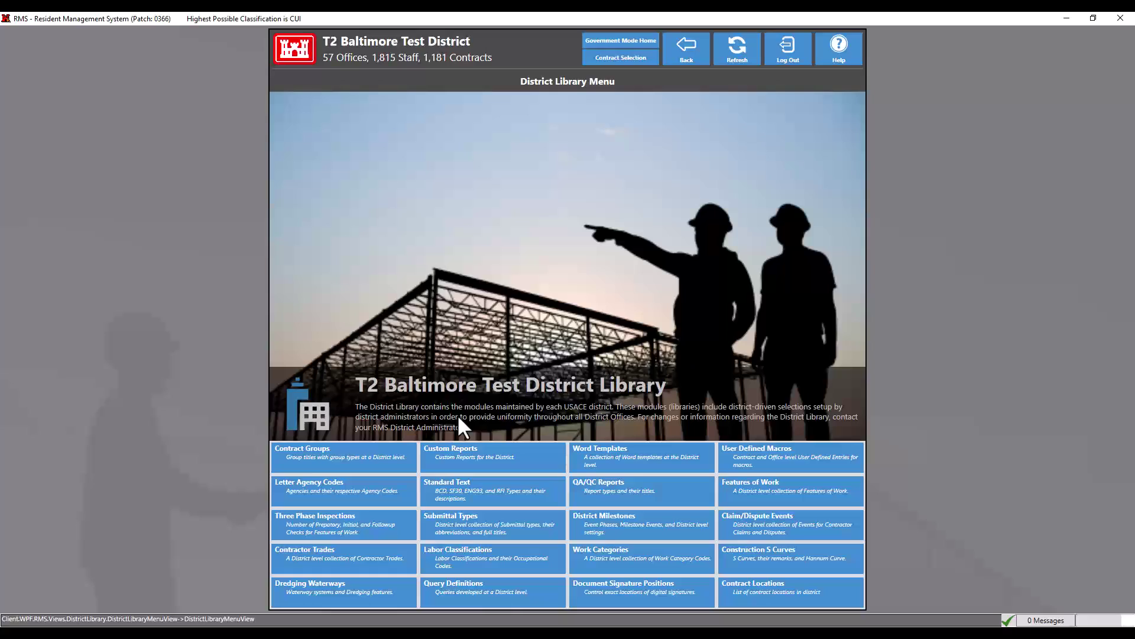
{"action": "left_click", "coordinate": [595, 494]}
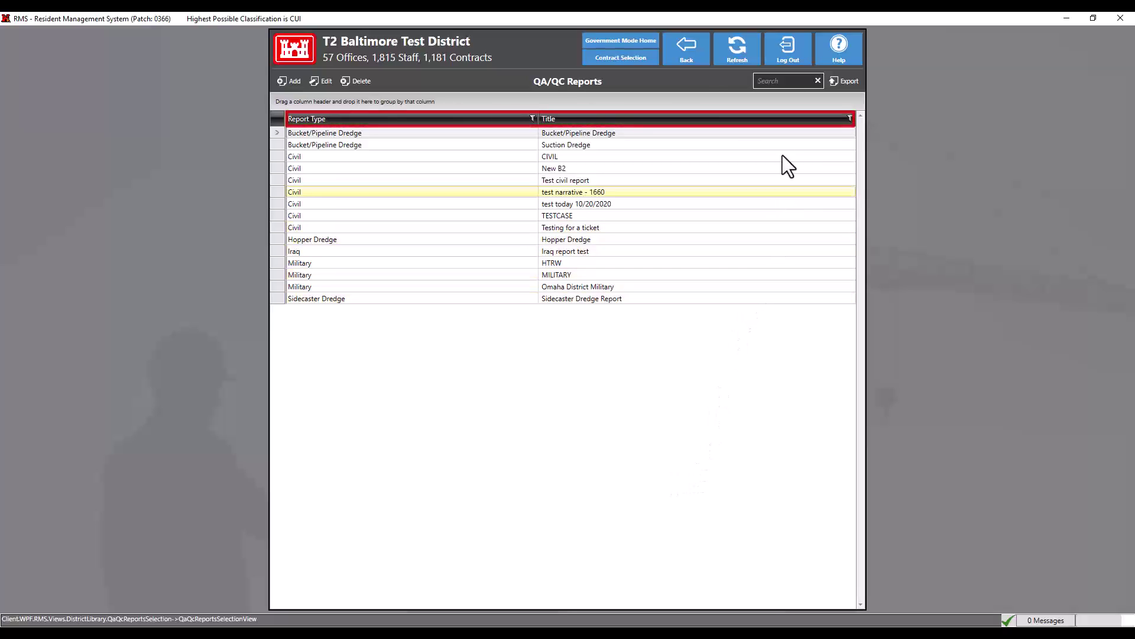
{"action": "left_click", "coordinate": [781, 80]}
{"action": "type", "text": "test"}
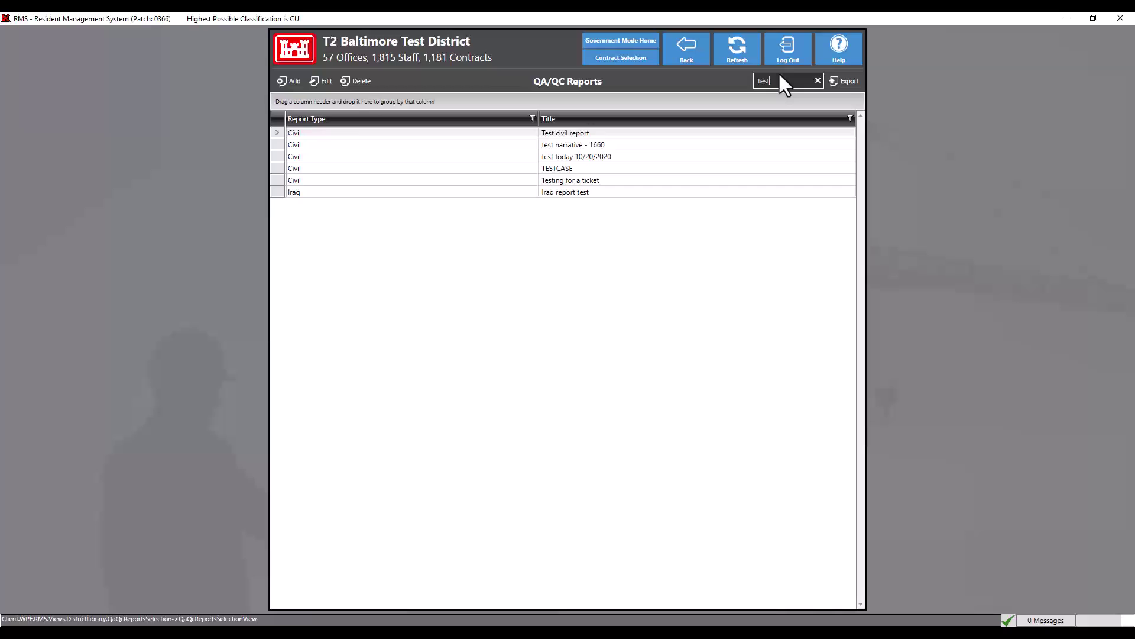
{"action": "left_click", "coordinate": [817, 81]}
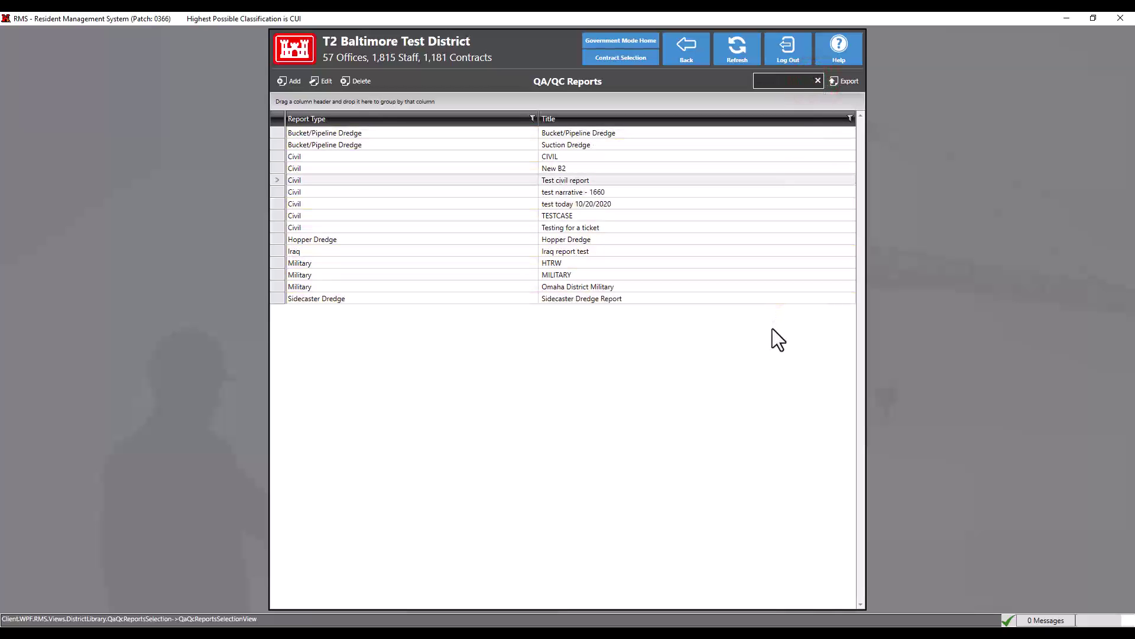
{"action": "left_click", "coordinate": [282, 80]}
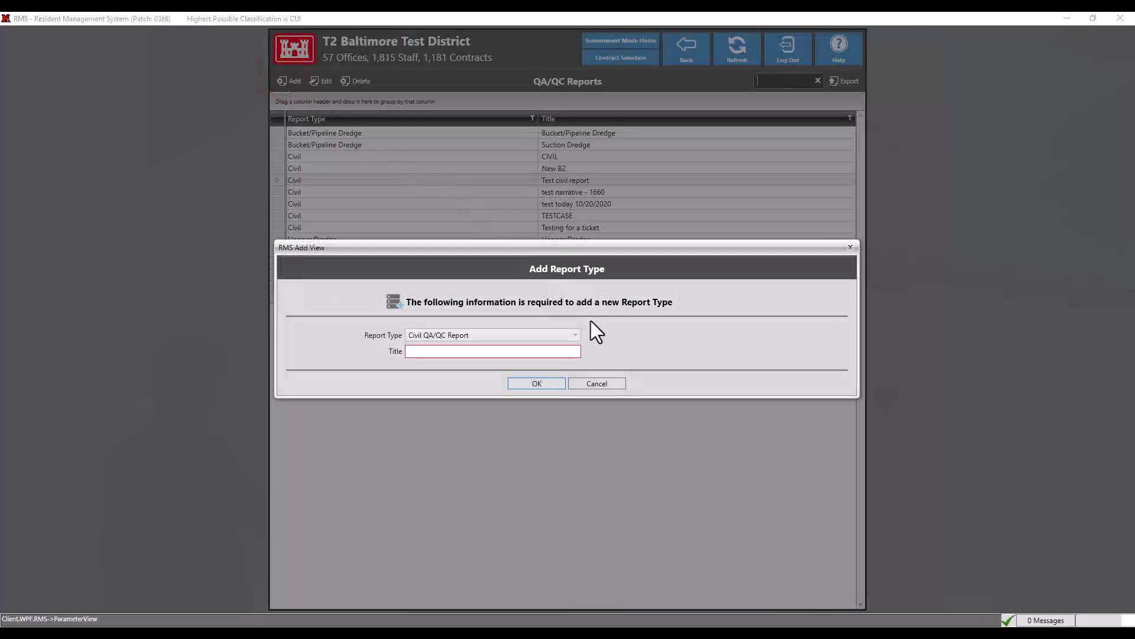
- Add a report type with type Civil QA/QC Report and title DemonstrationTitle
{"action": "left_click", "coordinate": [571, 338]}
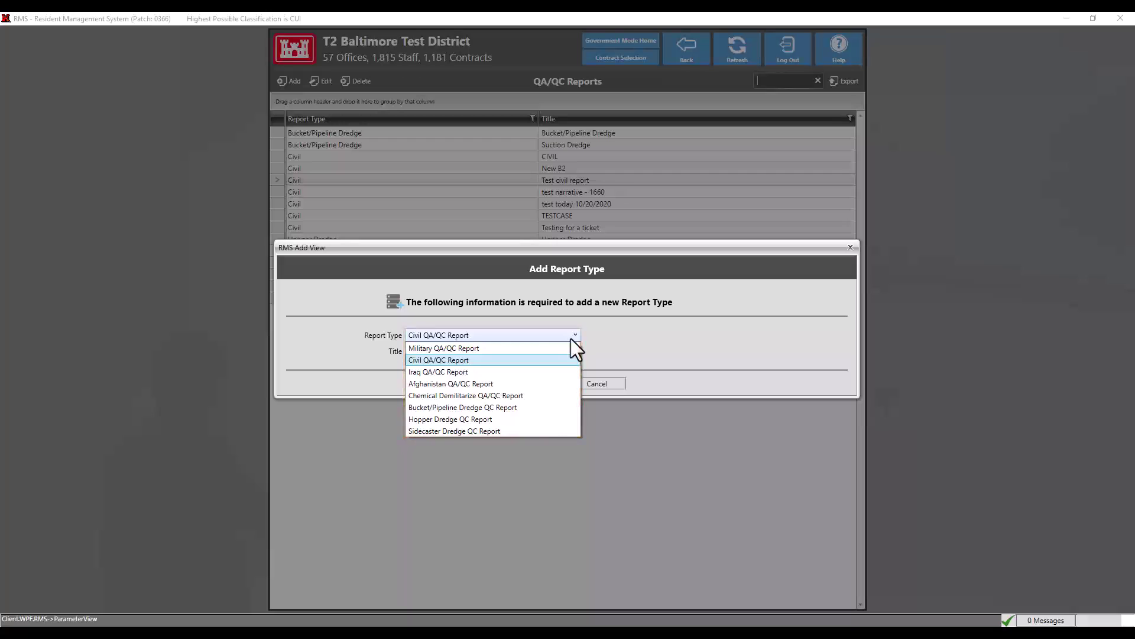
{"action": "left_click", "coordinate": [569, 361]}
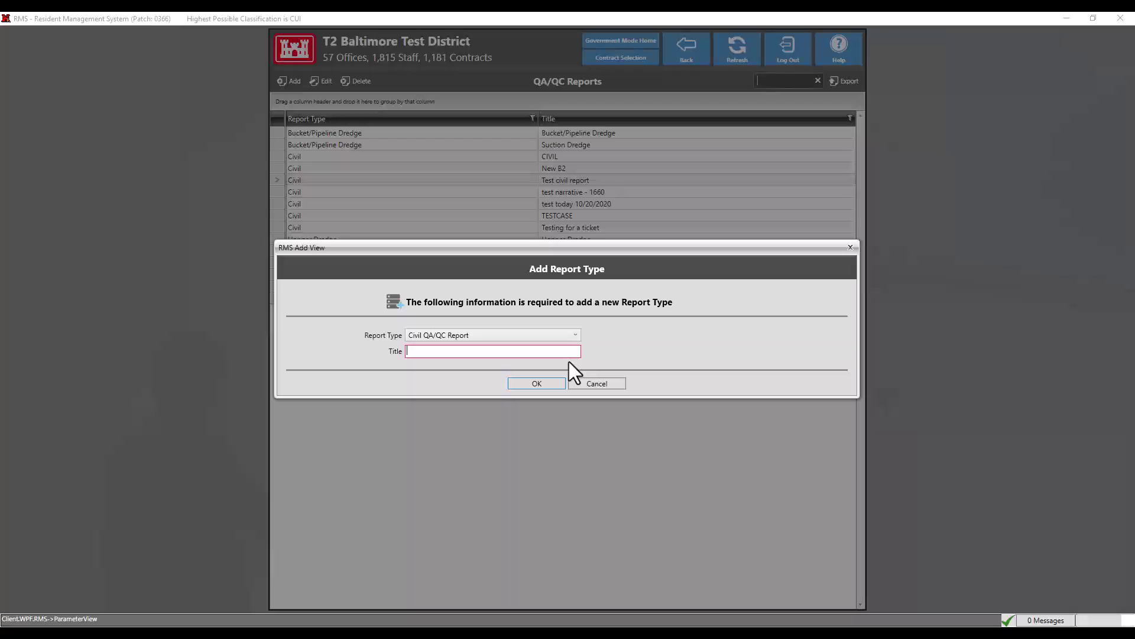
{"action": "left_click", "coordinate": [564, 356]}
{"action": "type", "text": "DemonstrationTitle"}
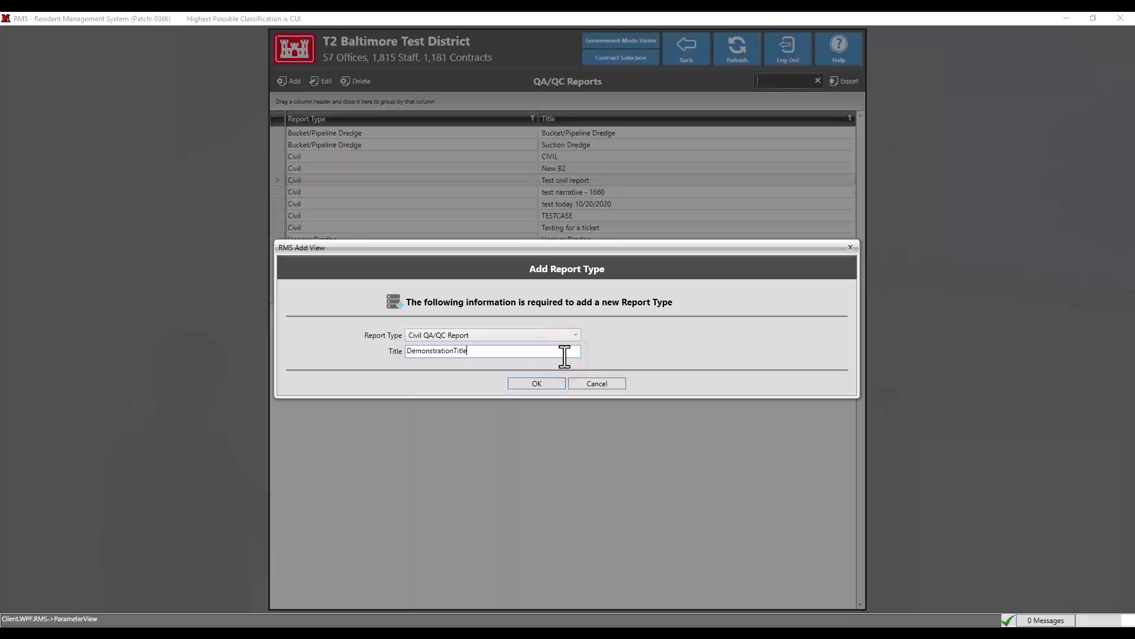
{"action": "left_click", "coordinate": [548, 384]}
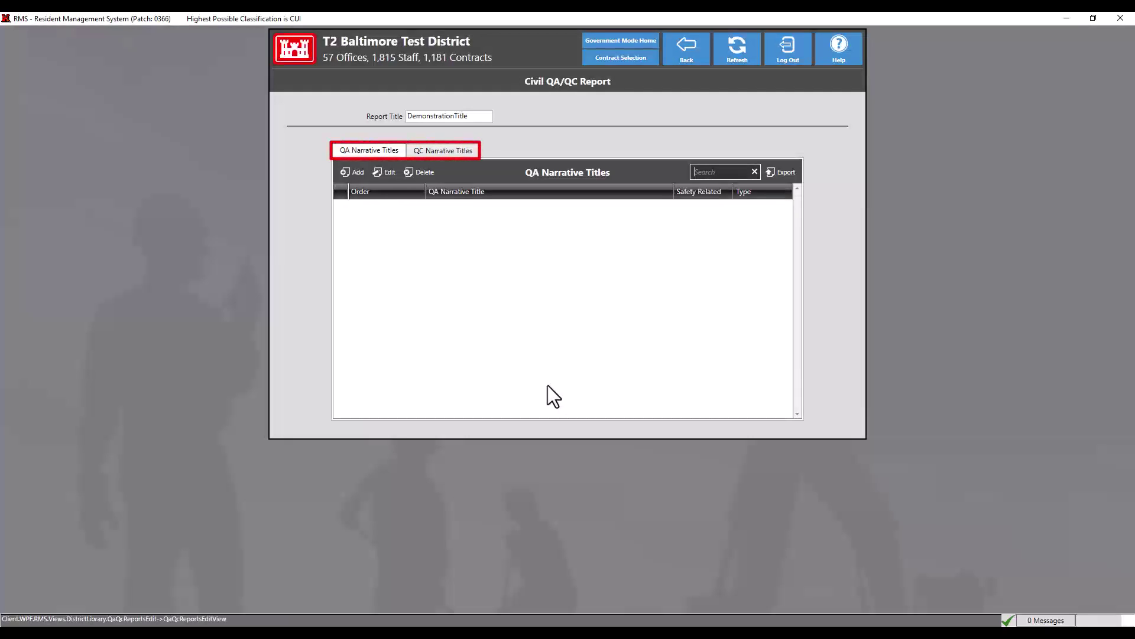
{"action": "left_click", "coordinate": [441, 152]}
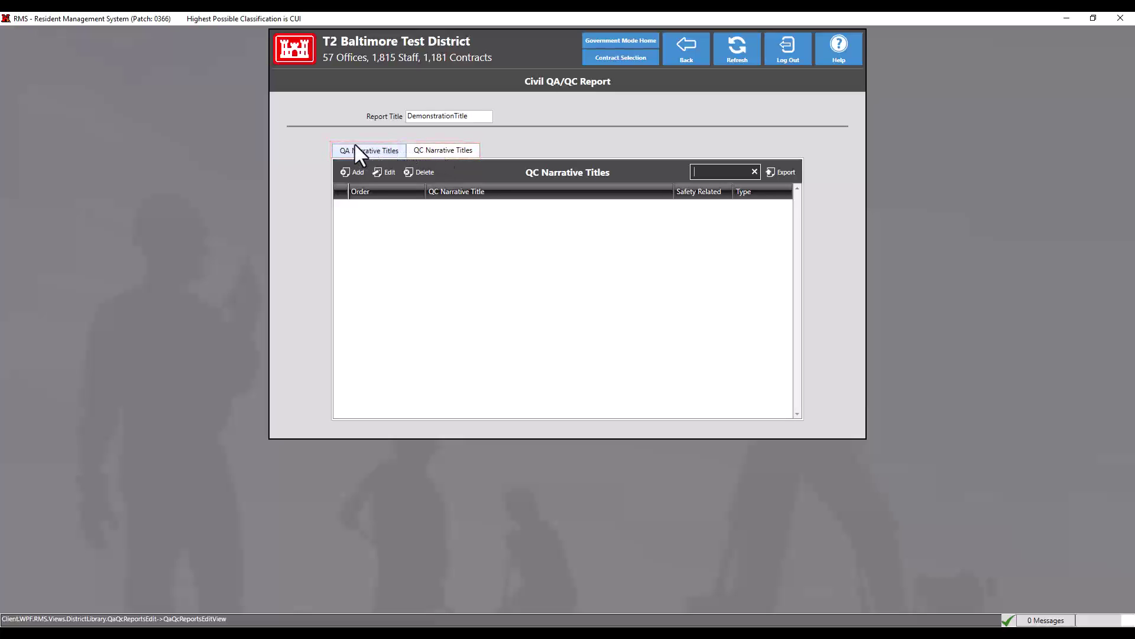
{"action": "left_click", "coordinate": [372, 144]}
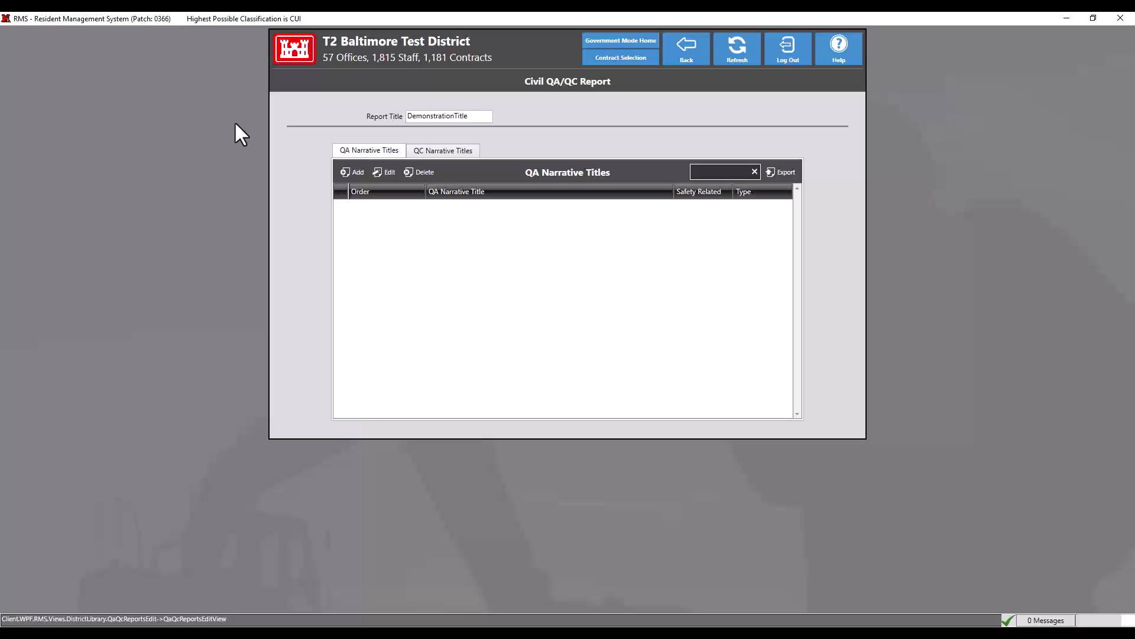
- Add QA narrative title DemonstrationTitle2 with order 1, marked safety related
{"action": "left_click", "coordinate": [349, 172]}
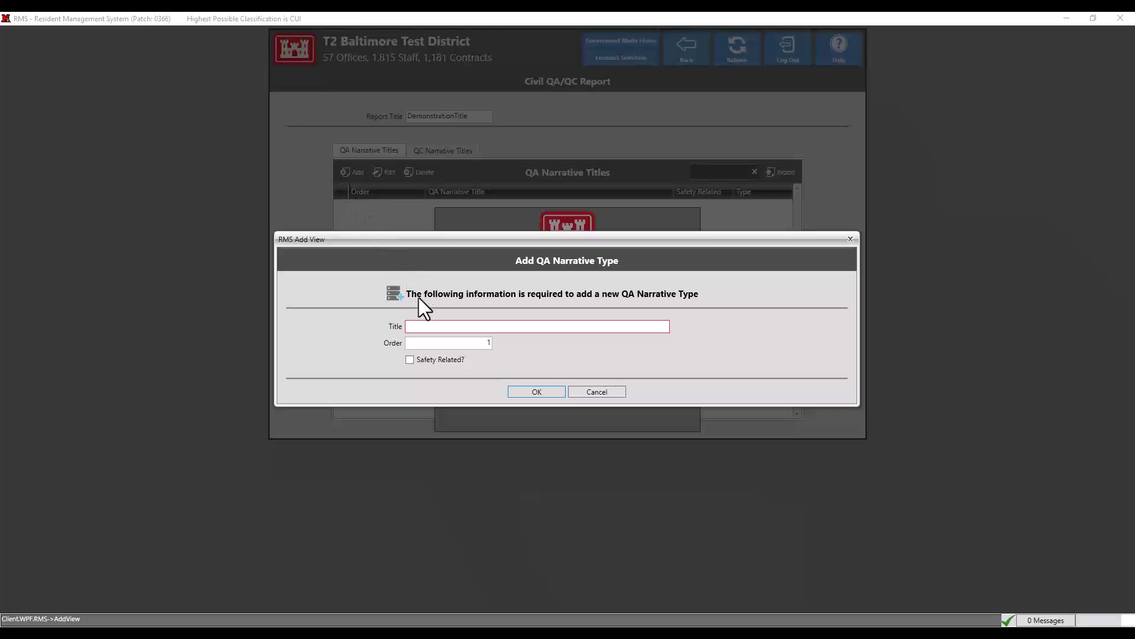
{"action": "left_click", "coordinate": [428, 325]}
{"action": "type", "text": "DemonstrationTitle2"}
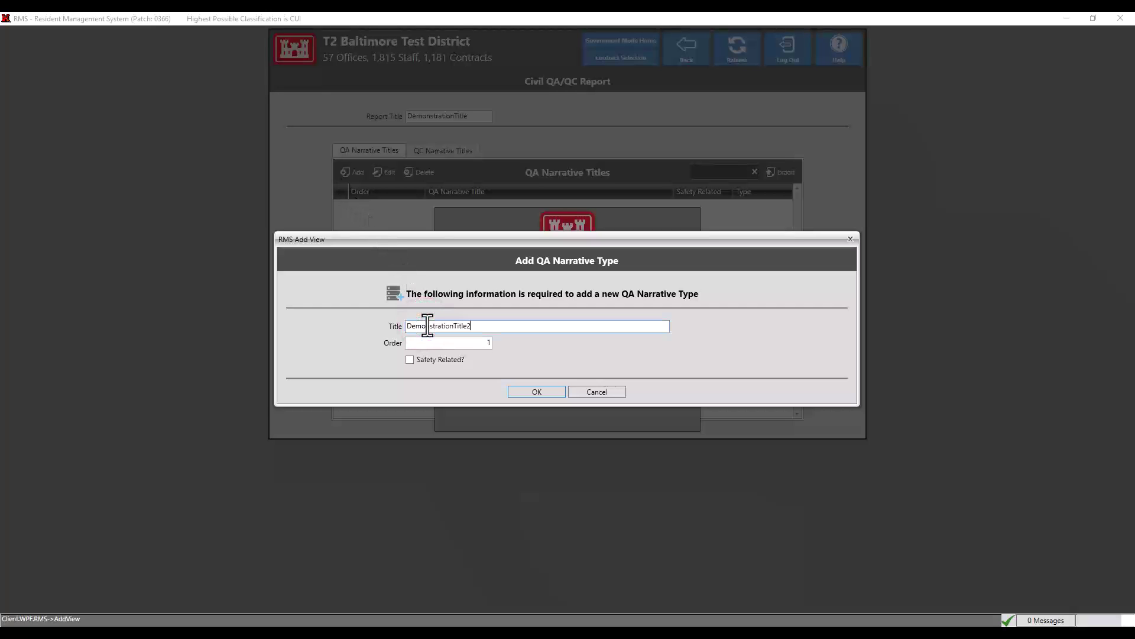
{"action": "left_click", "coordinate": [345, 325]}
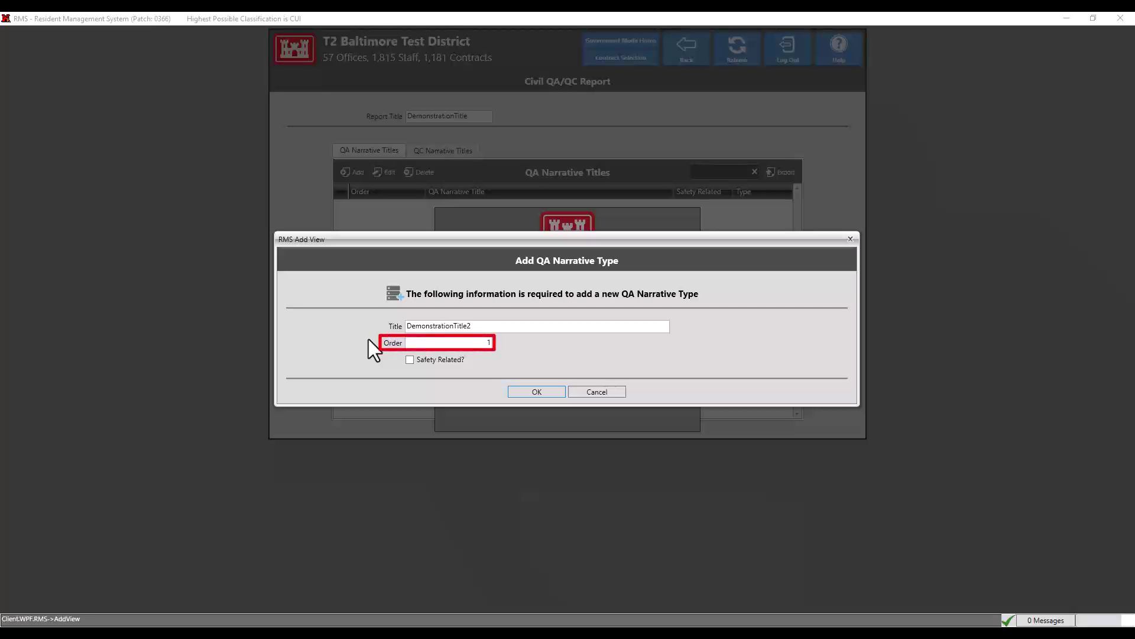
{"action": "left_click", "coordinate": [409, 359]}
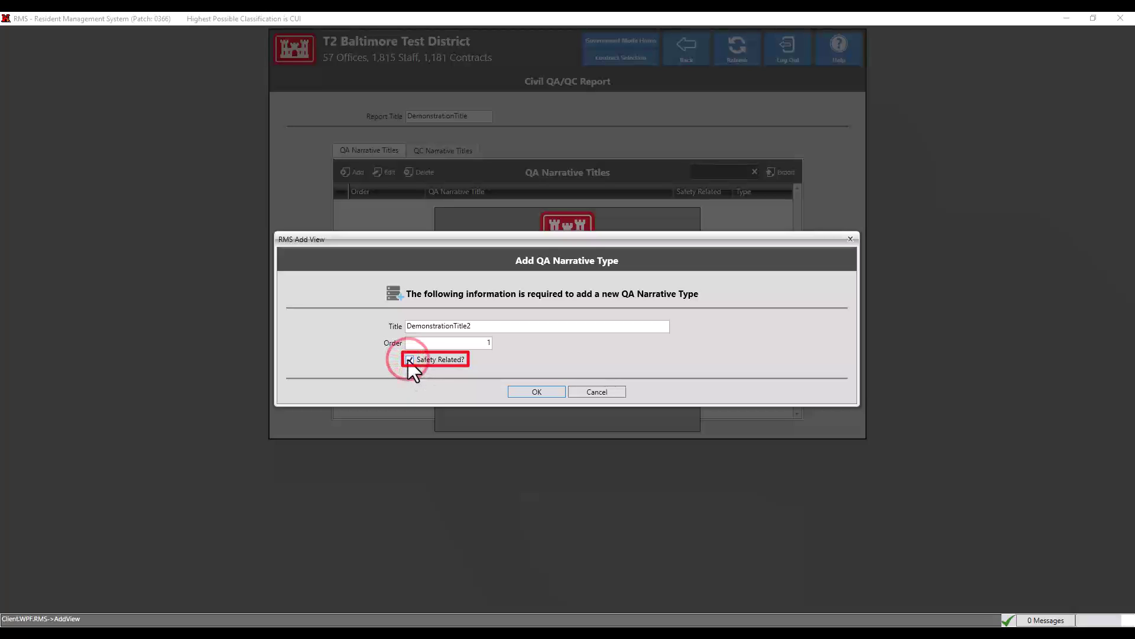
{"action": "left_click", "coordinate": [535, 392]}
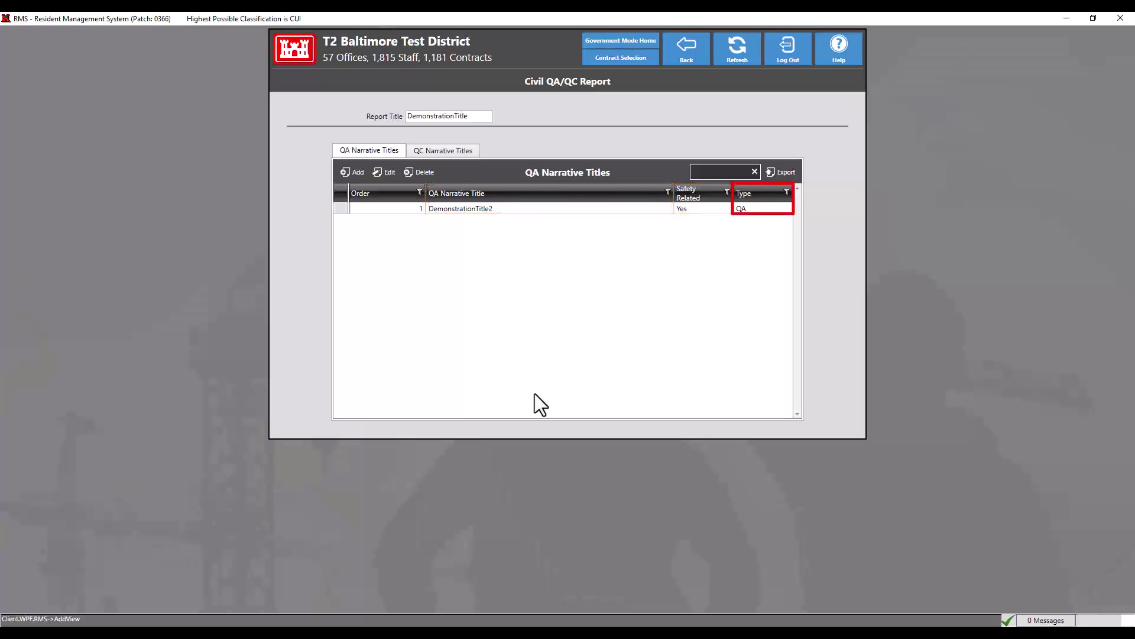
{"action": "left_click", "coordinate": [787, 172]}
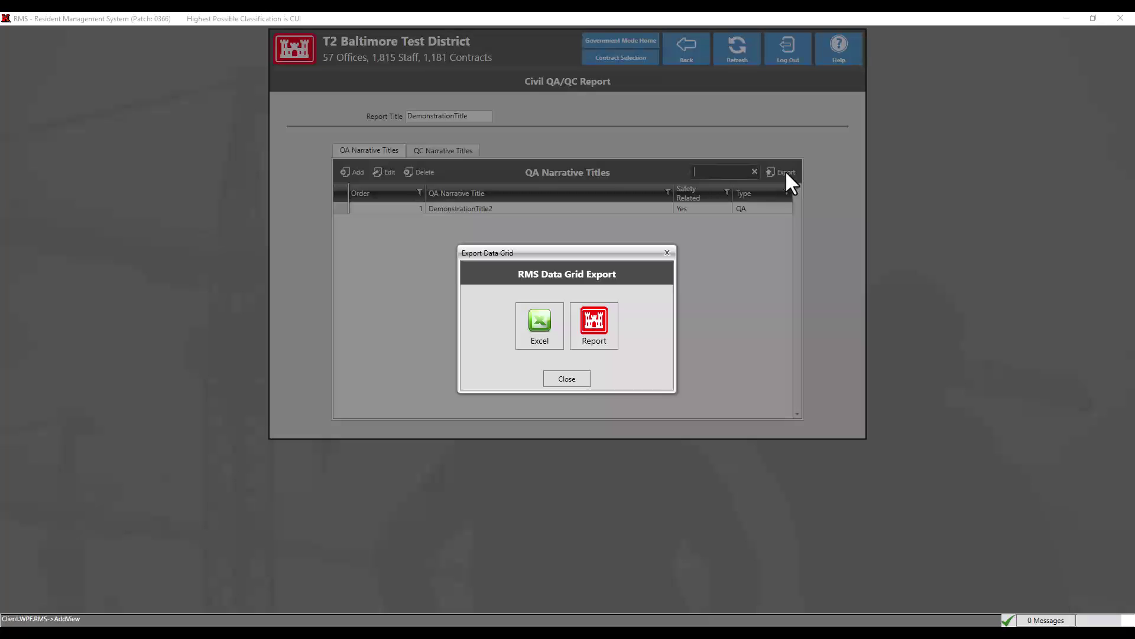
{"action": "left_click", "coordinate": [568, 379]}
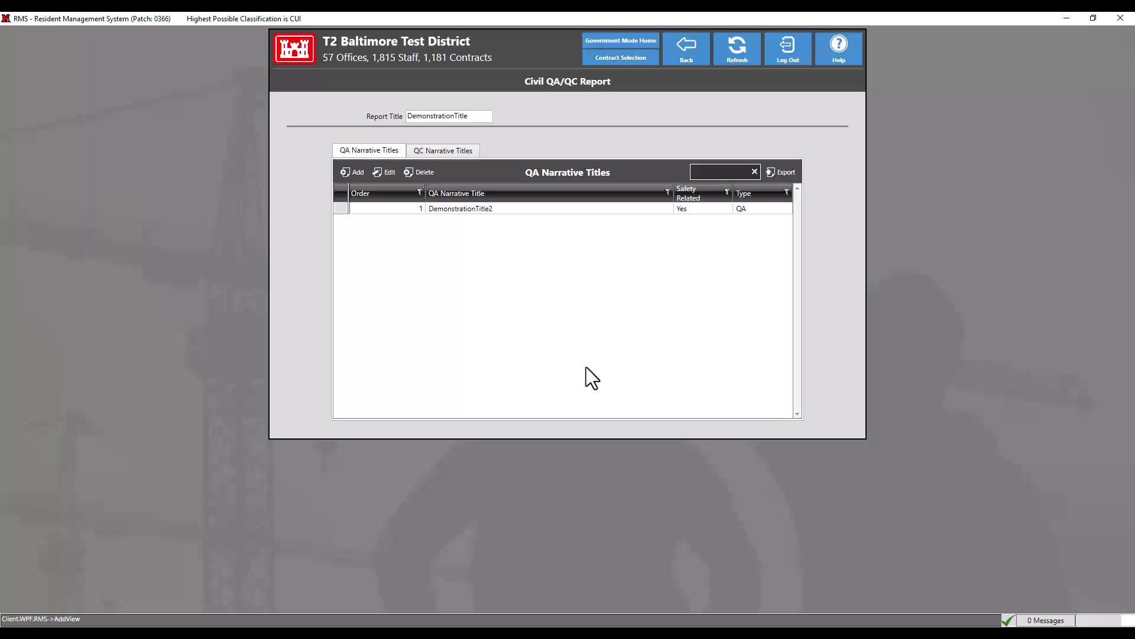
- Open the Relative Density Facility Base Contract and set its QA Report Type to Civil / DemonstrationTitle
{"action": "left_click", "coordinate": [603, 58]}
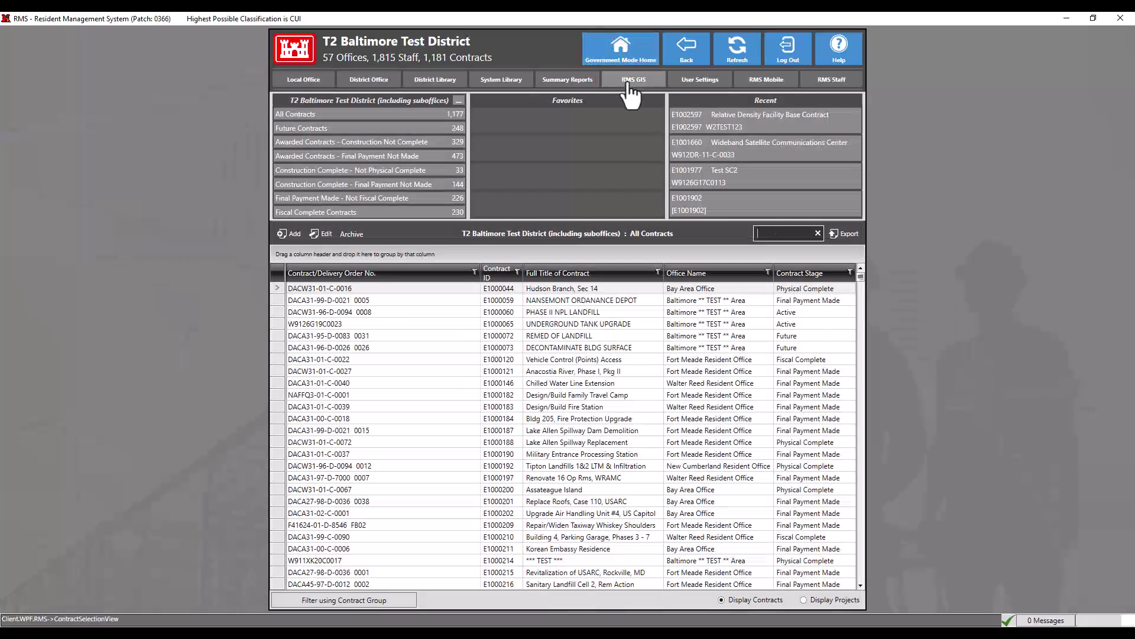
{"action": "left_click", "coordinate": [683, 126]}
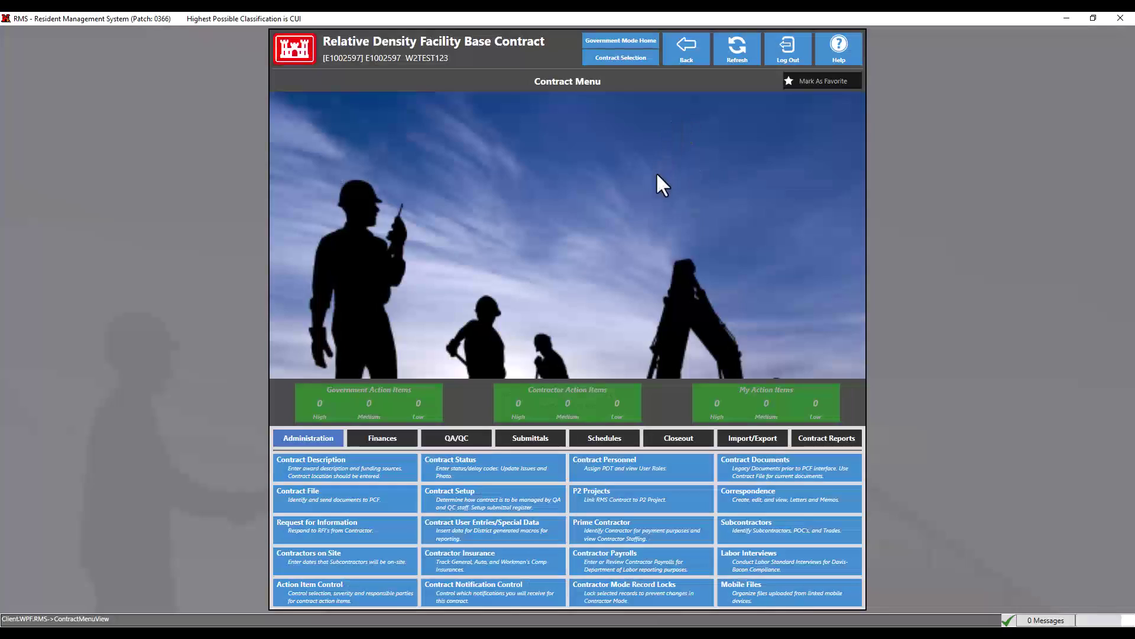
{"action": "left_click", "coordinate": [494, 500]}
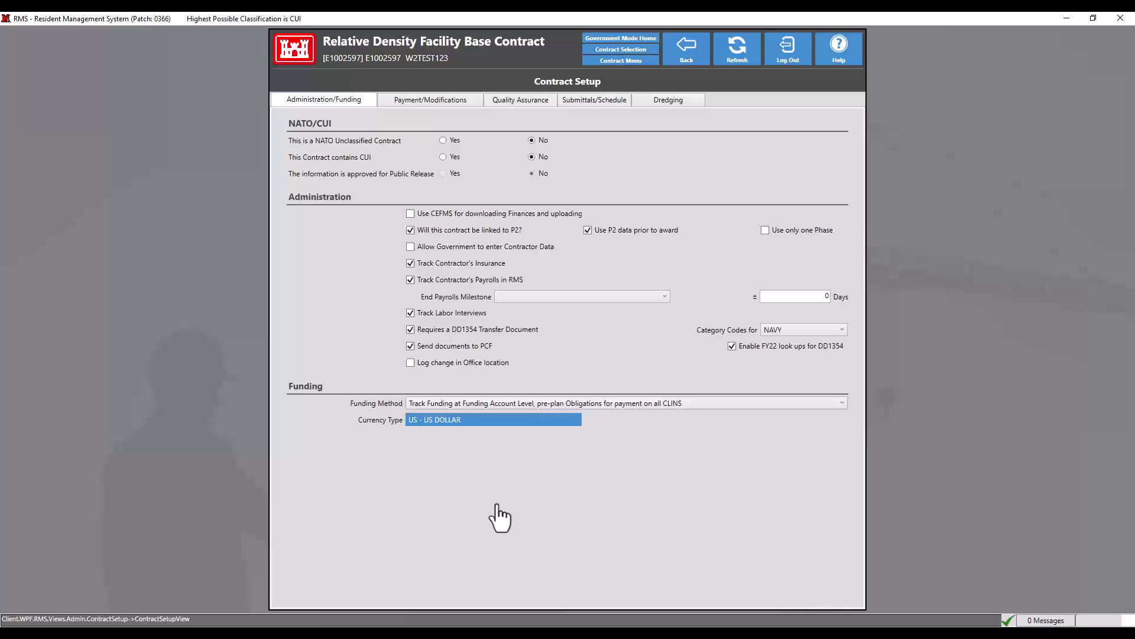
{"action": "left_click", "coordinate": [544, 103]}
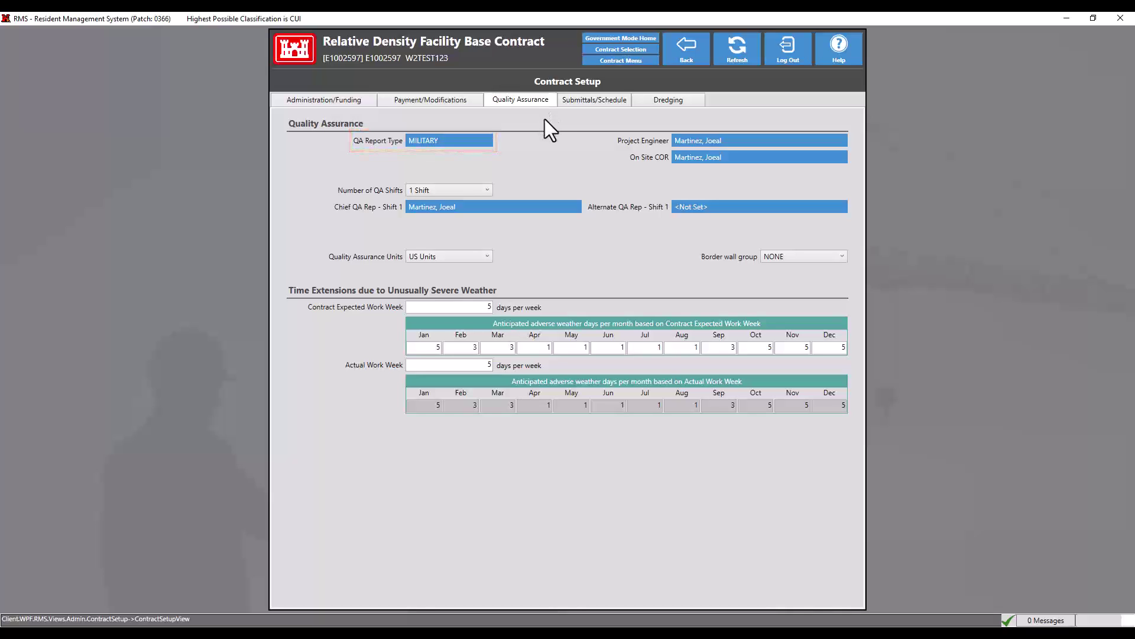
{"action": "left_click", "coordinate": [487, 140]}
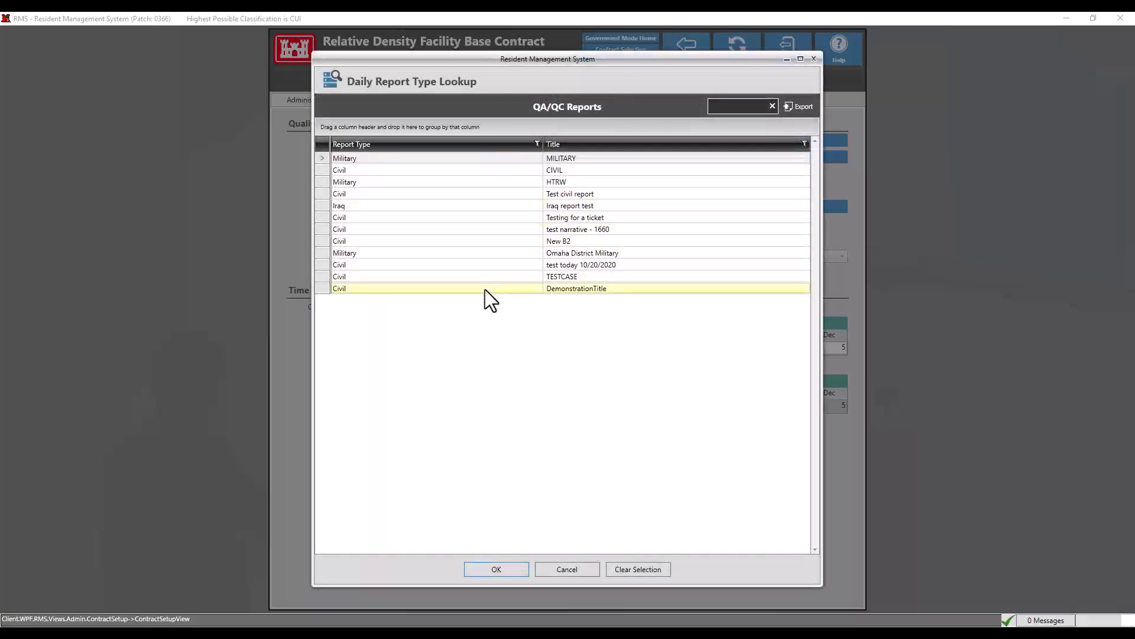
{"action": "left_click", "coordinate": [485, 289]}
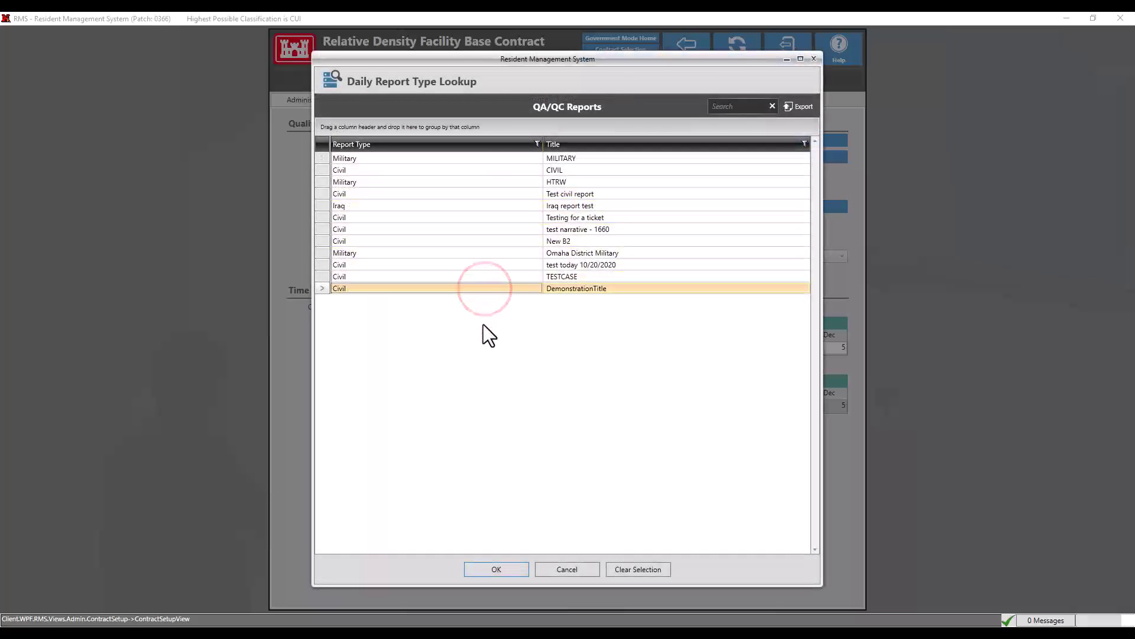
{"action": "left_click", "coordinate": [488, 569]}
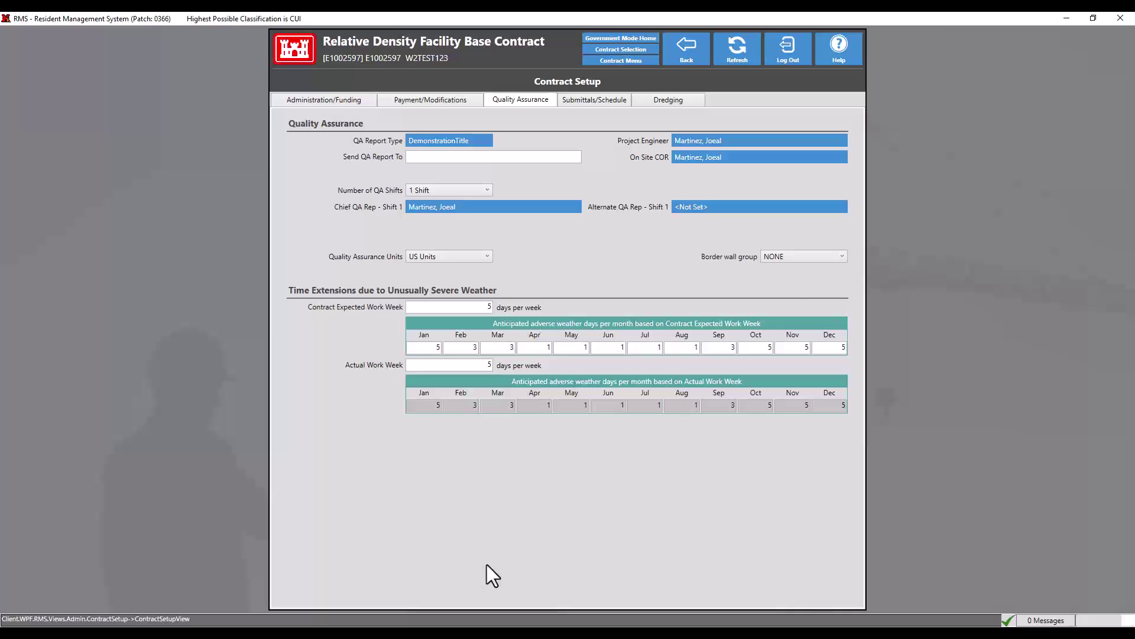
- Save the contract setup and open QA Daily Report No. 1413
{"action": "left_click", "coordinate": [628, 61]}
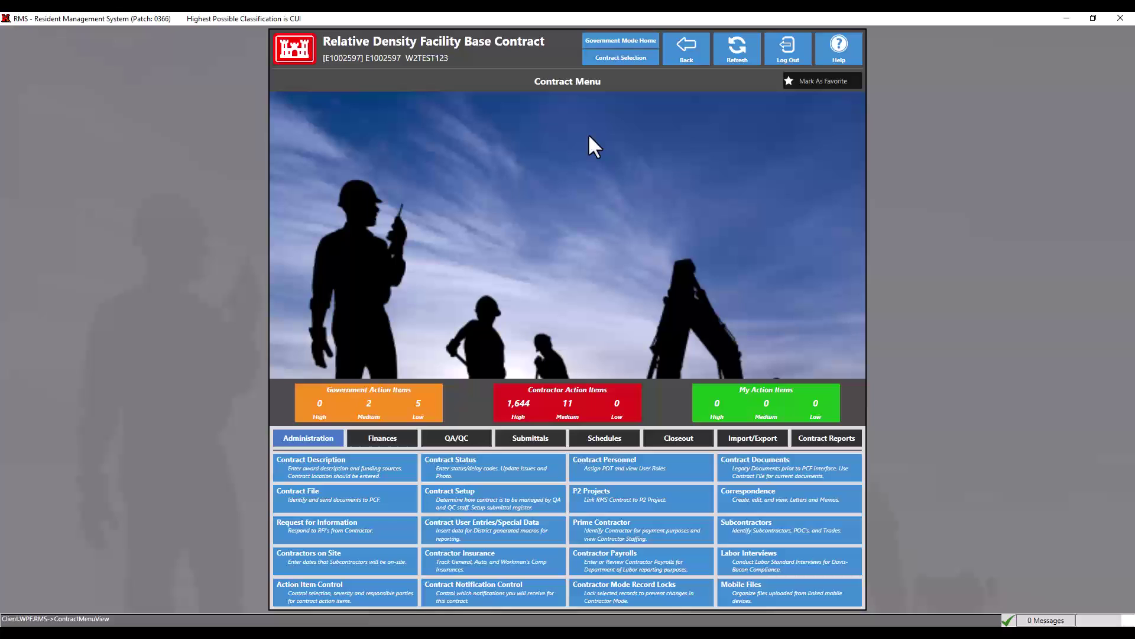
{"action": "left_click", "coordinate": [456, 438]}
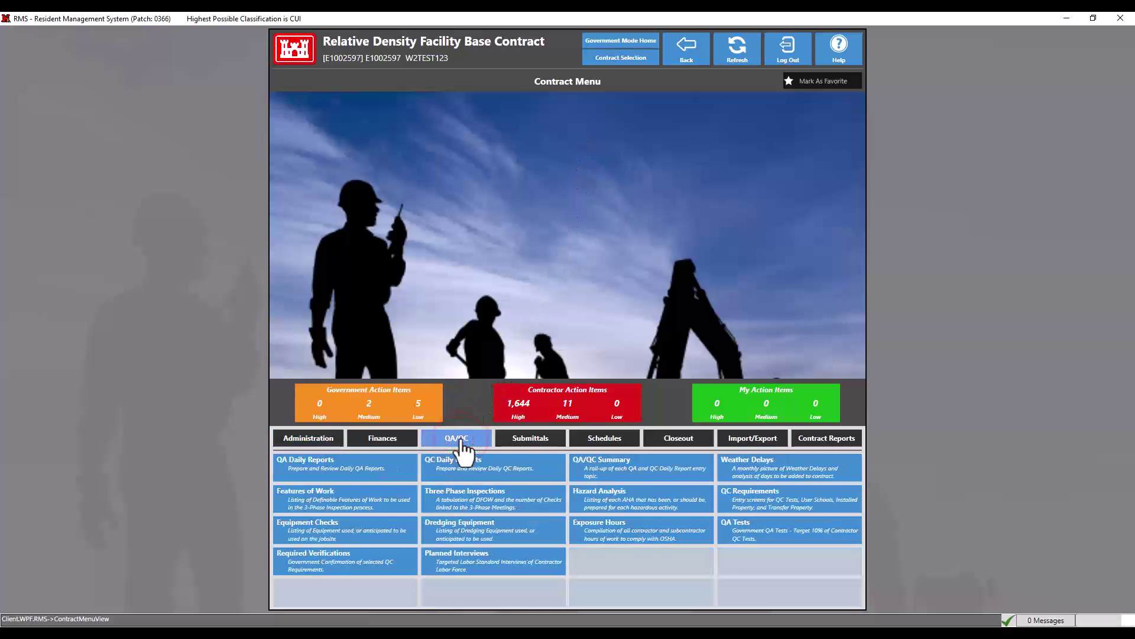
{"action": "left_click", "coordinate": [383, 480]}
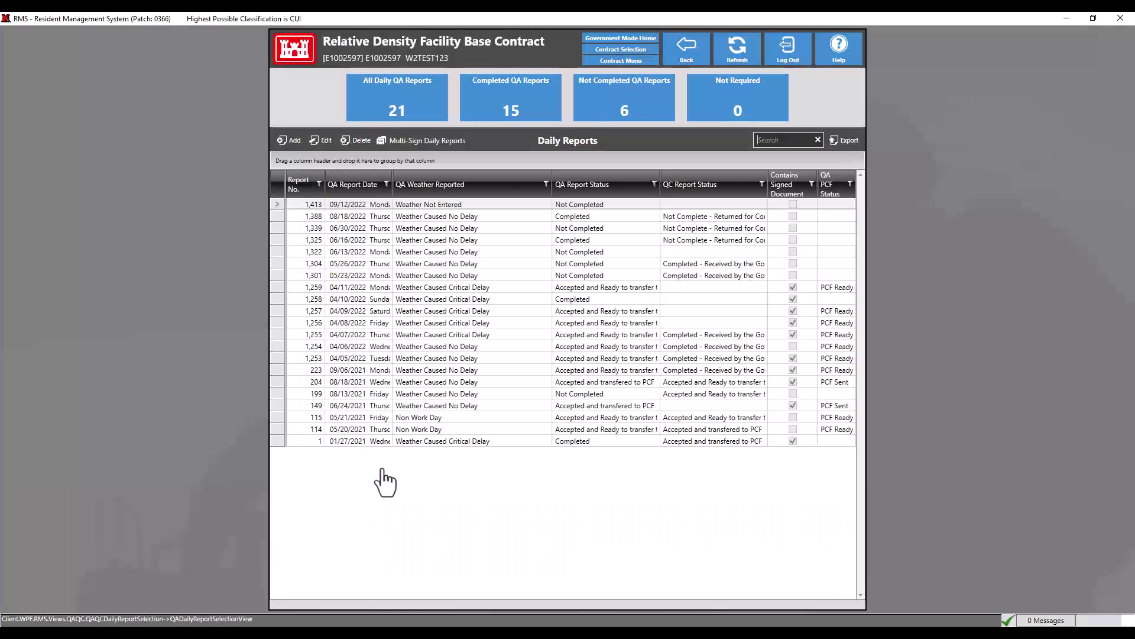
{"action": "double_click", "coordinate": [398, 205]}
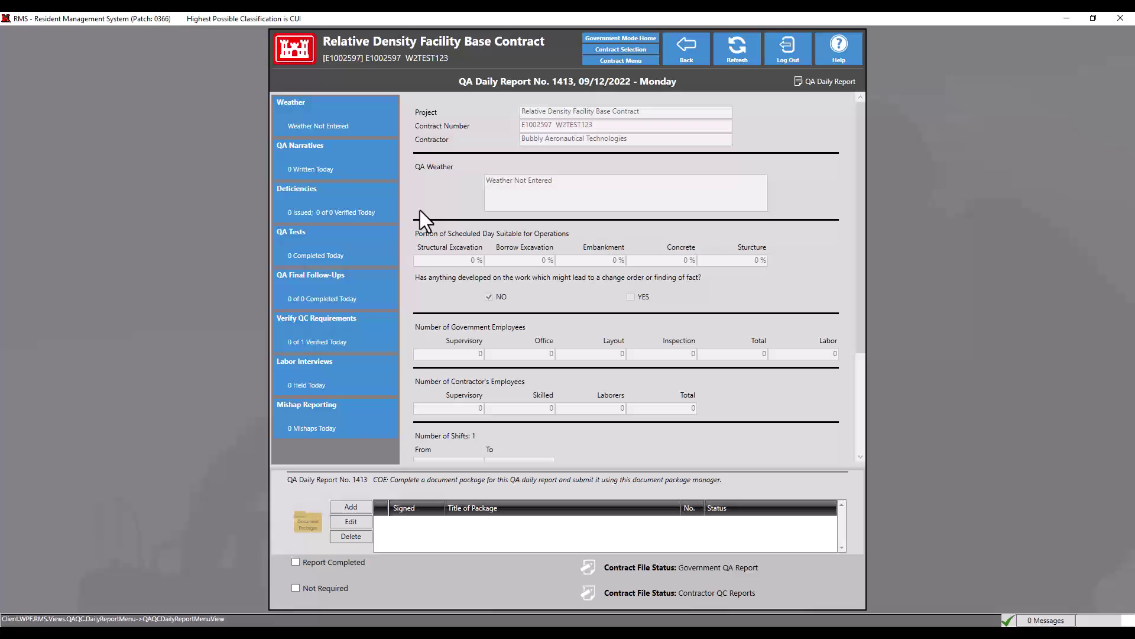
- Manually add a DemonstrationTitle2 QA narrative to the report
{"action": "left_click", "coordinate": [389, 170]}
{"action": "left_click", "coordinate": [330, 204]}
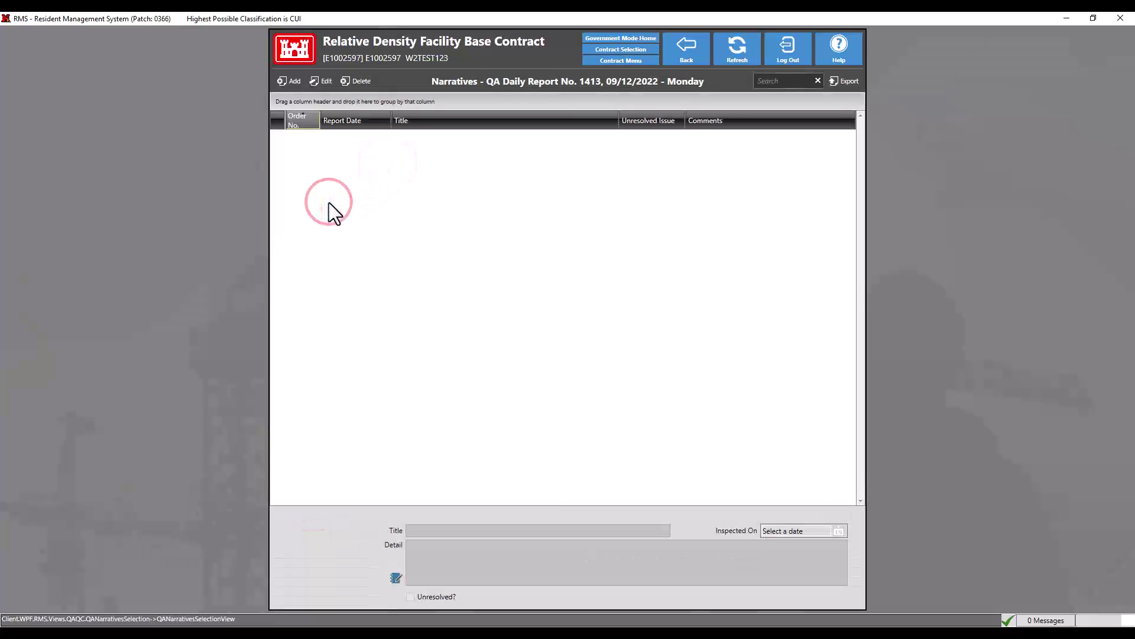
{"action": "left_click", "coordinate": [294, 80]}
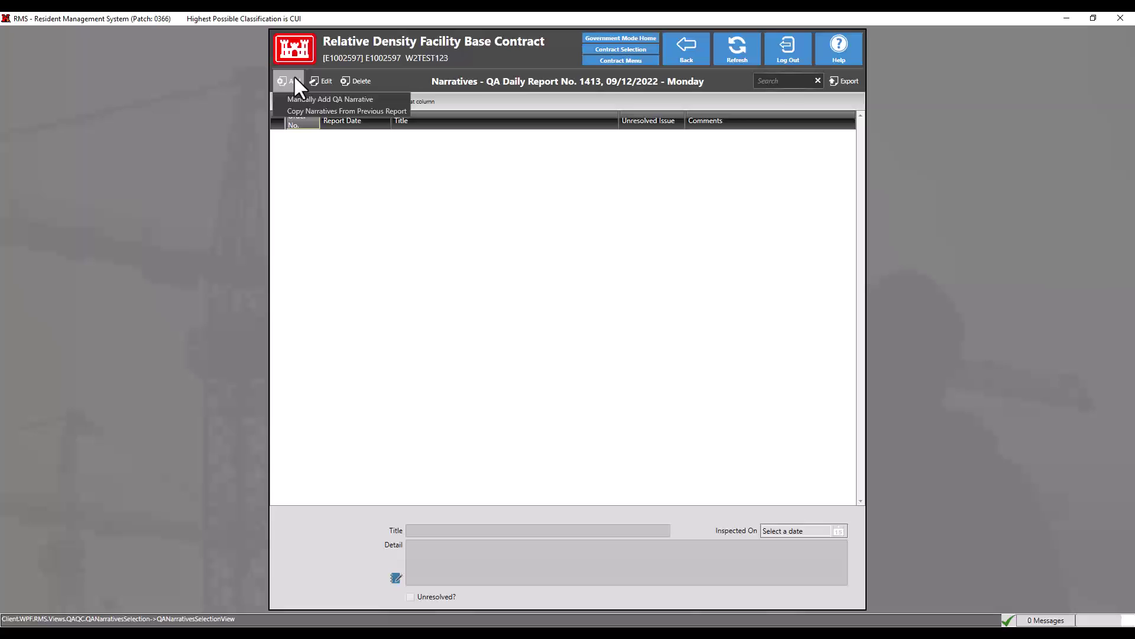
{"action": "left_click", "coordinate": [292, 98]}
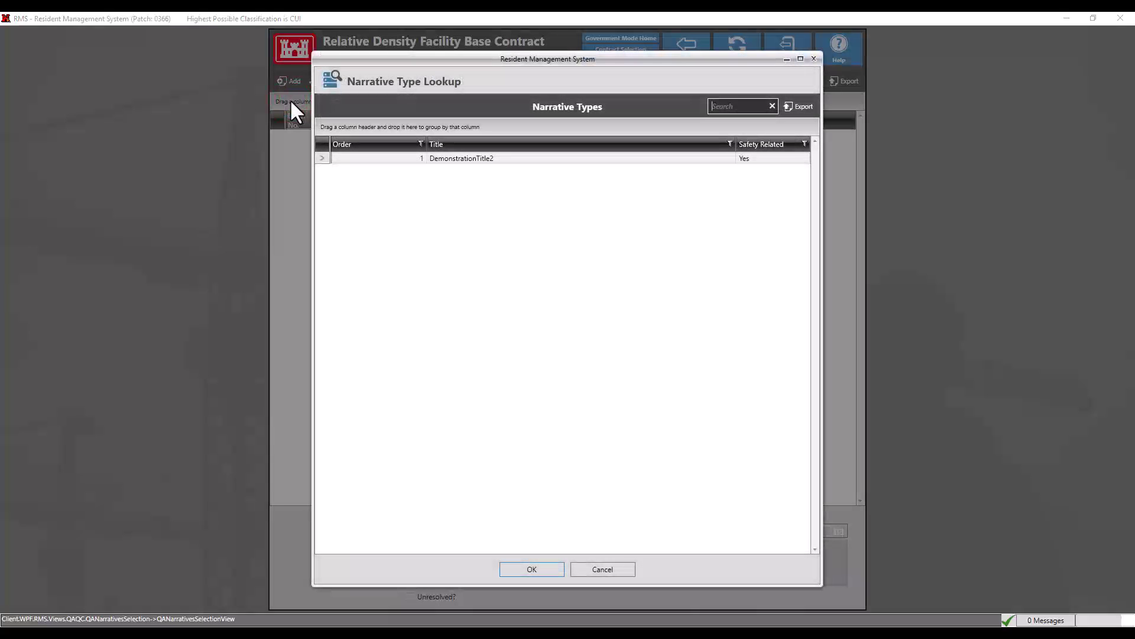
{"action": "left_click", "coordinate": [464, 159]}
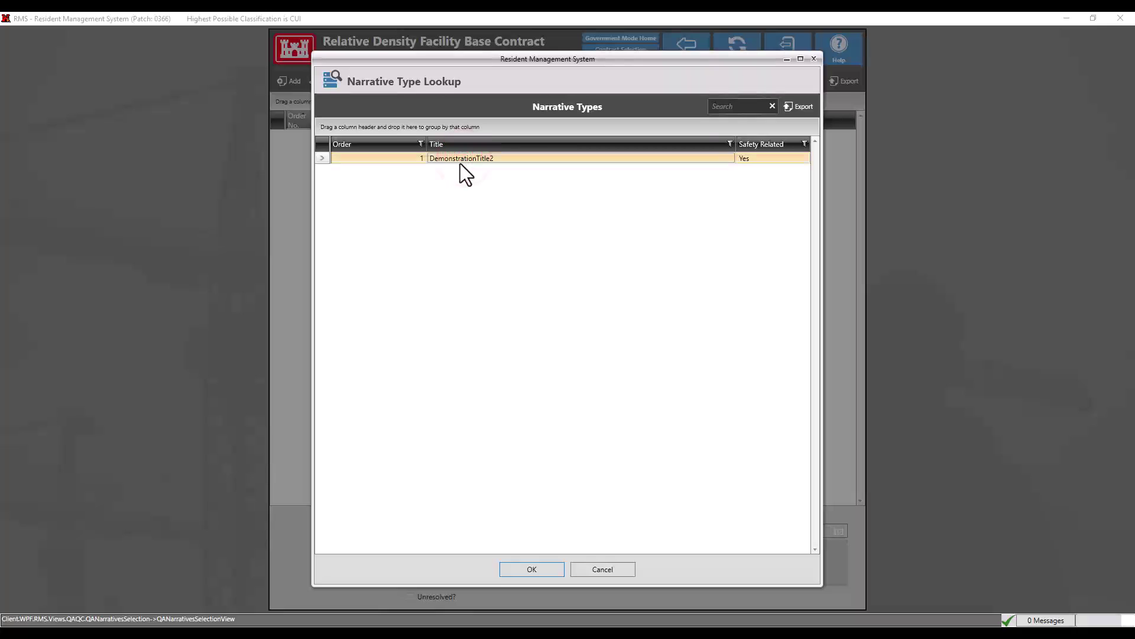
{"action": "left_click", "coordinate": [520, 570]}
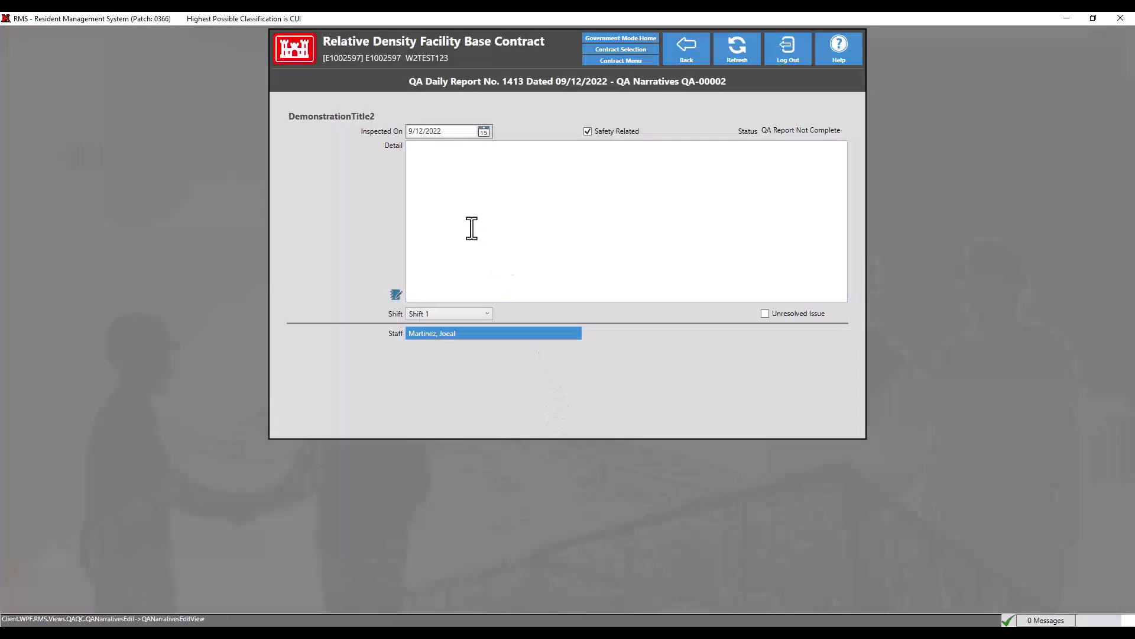
- Enter the example detail text for the narrative, then go back to Daily Report 1413's menu
{"action": "left_click", "coordinate": [472, 227]}
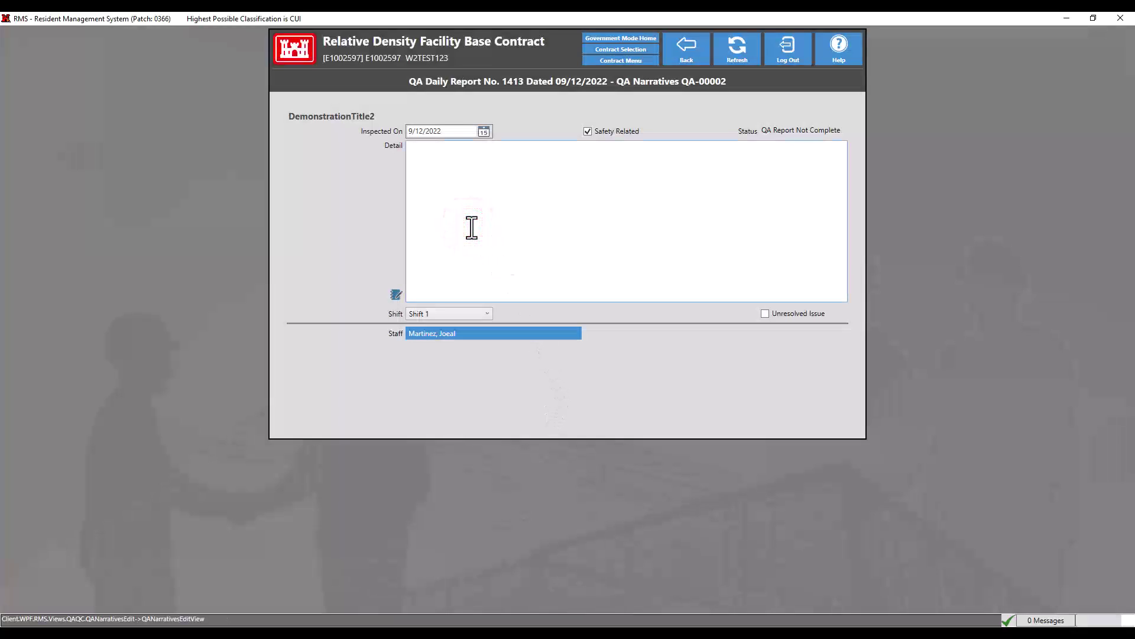
{"action": "type", "text": "This is an example of some detail for this specific QA Narrative."}
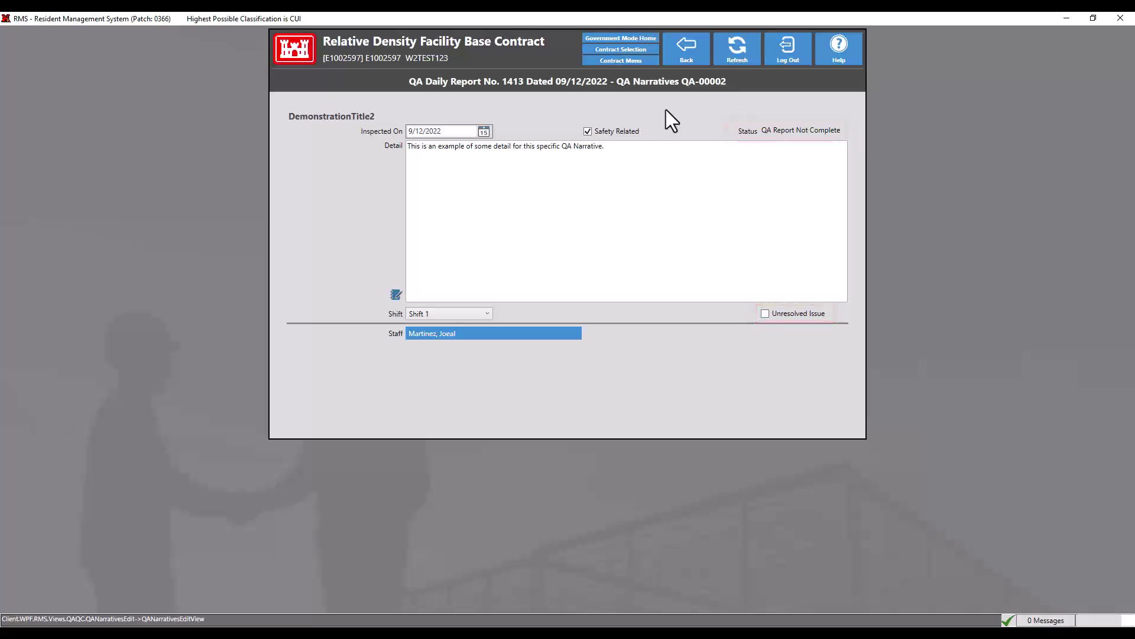
{"action": "left_click", "coordinate": [677, 49]}
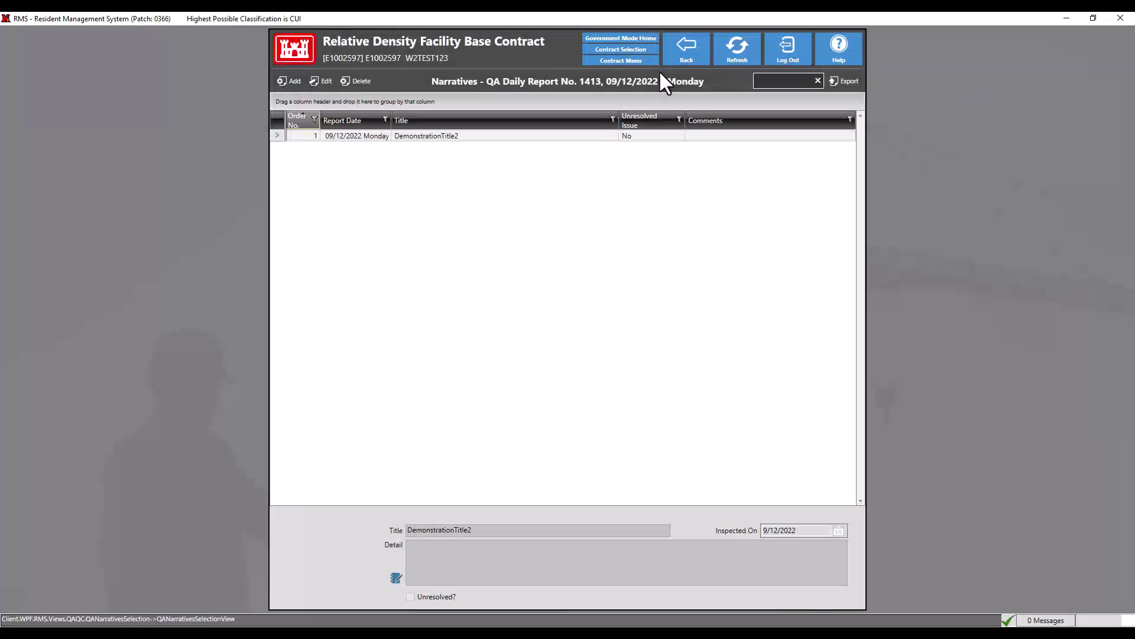
{"action": "left_click", "coordinate": [689, 52]}
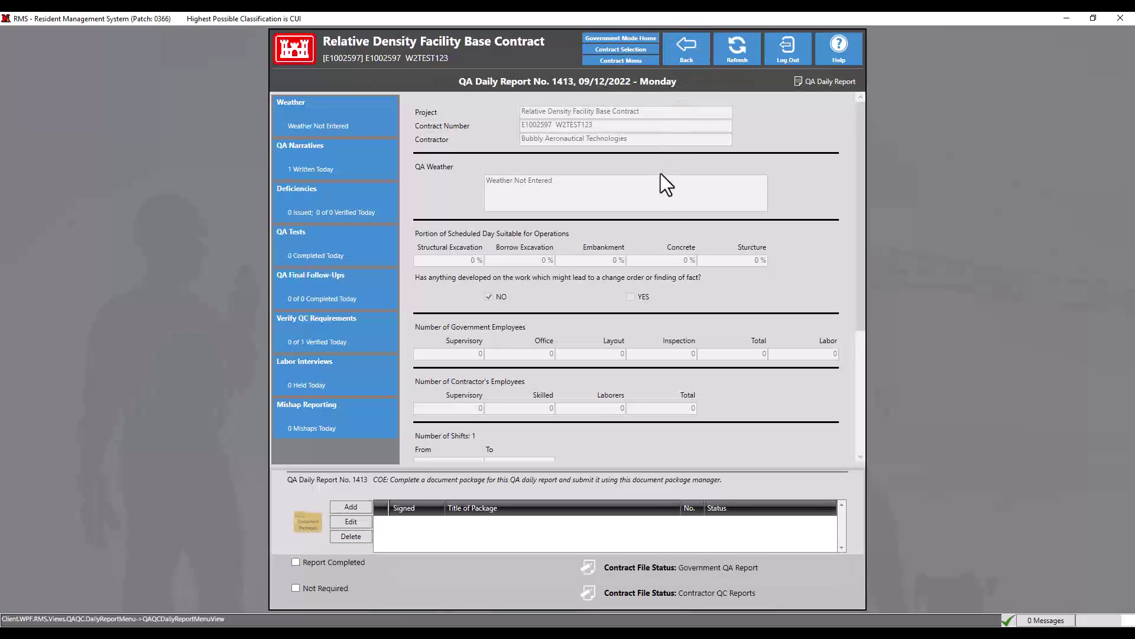